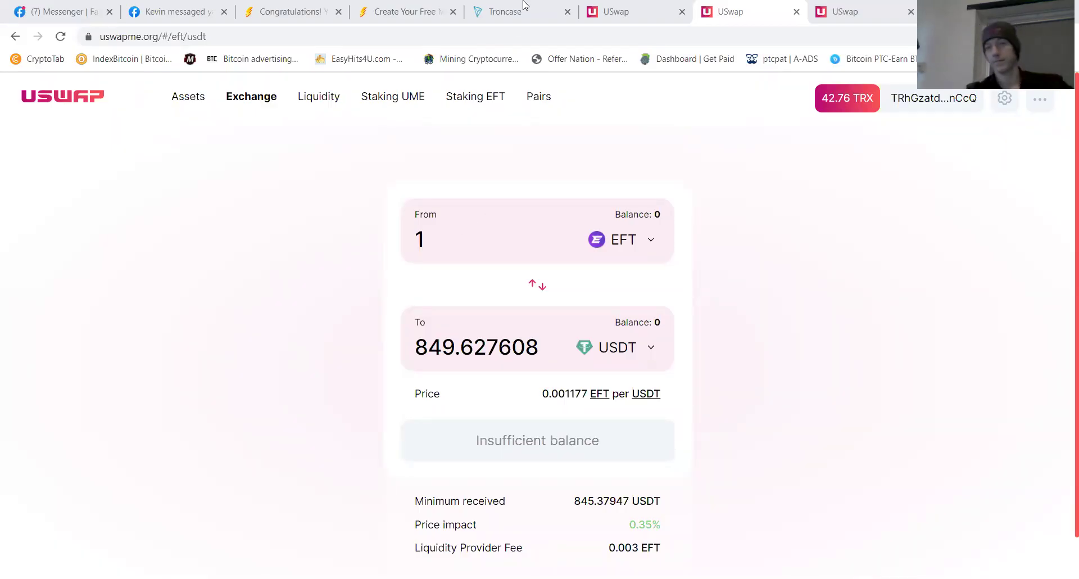
# Step: Switch between the UME-to-USDT and EFT-to-USDT exchange tabs in USwap
pyautogui.click(649, 11)
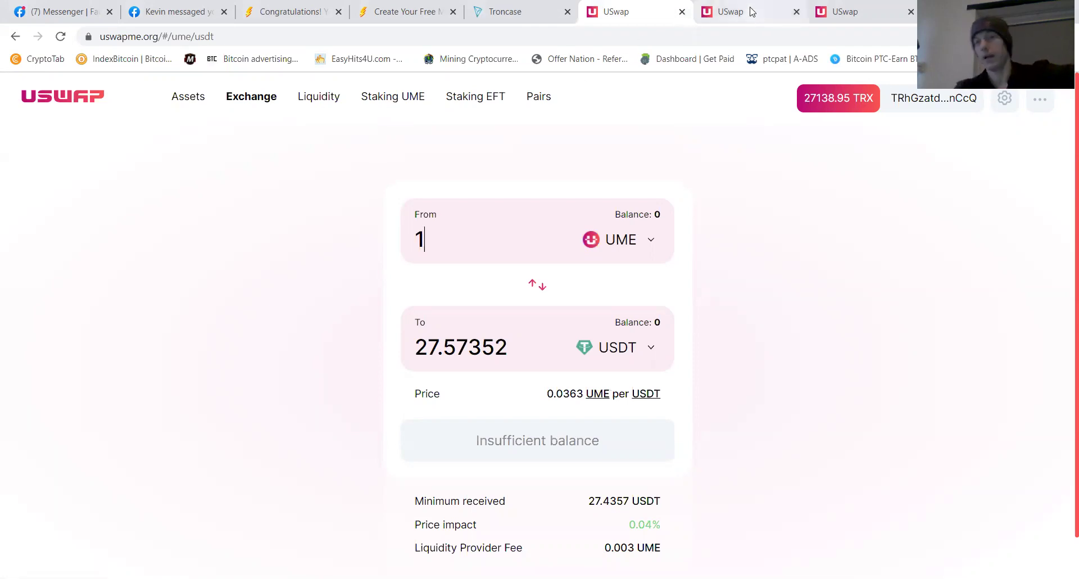
pyautogui.click(731, 12)
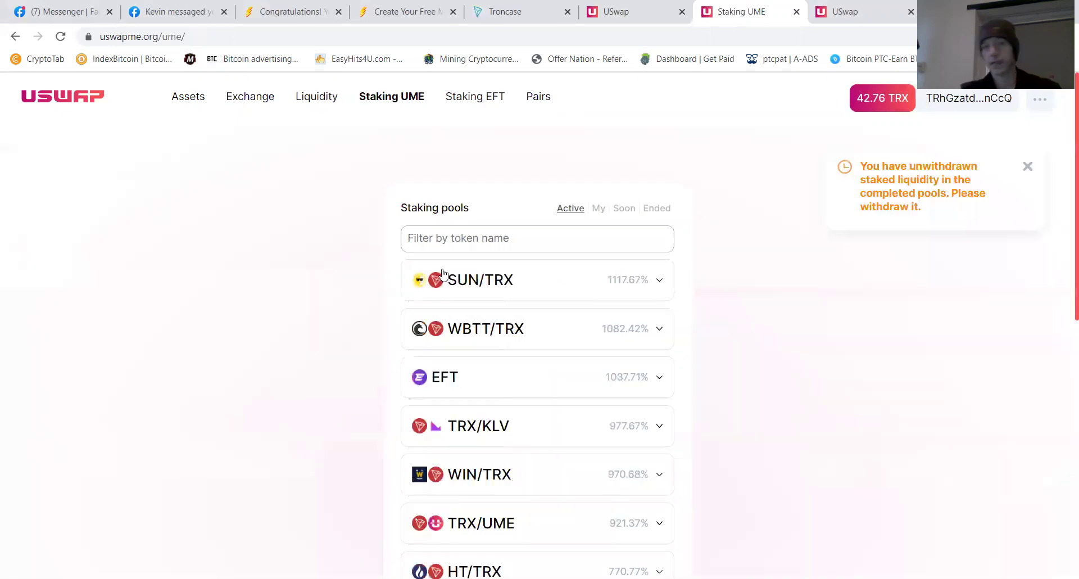
# Step: Filter to My pools and claim the WBTT/TRX pool's pending UME reward, leaving 0 UME pending
pyautogui.click(598, 210)
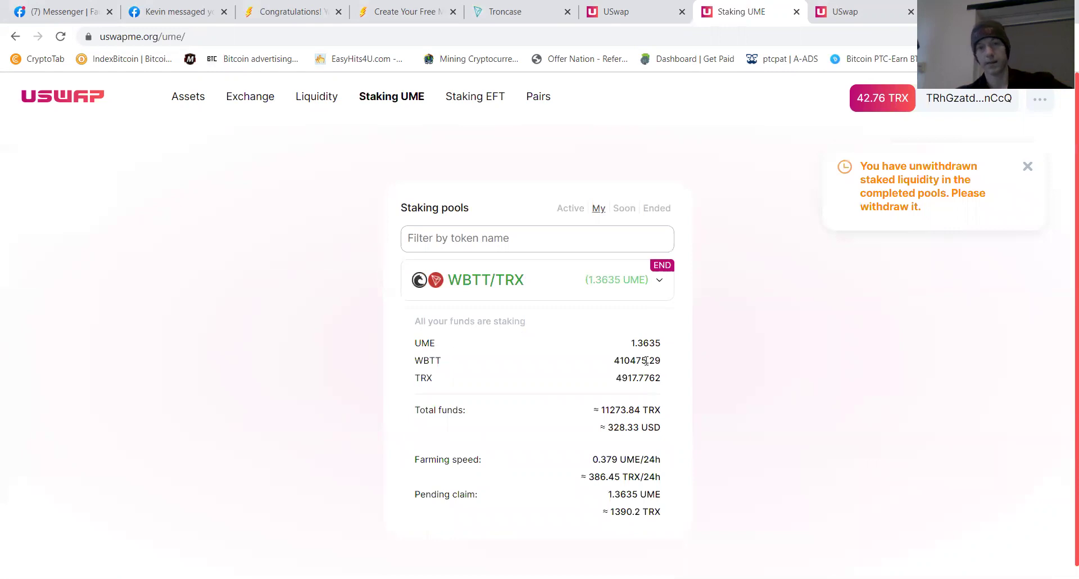
pyautogui.click(660, 280)
pyautogui.scroll(-2, 703, 311)
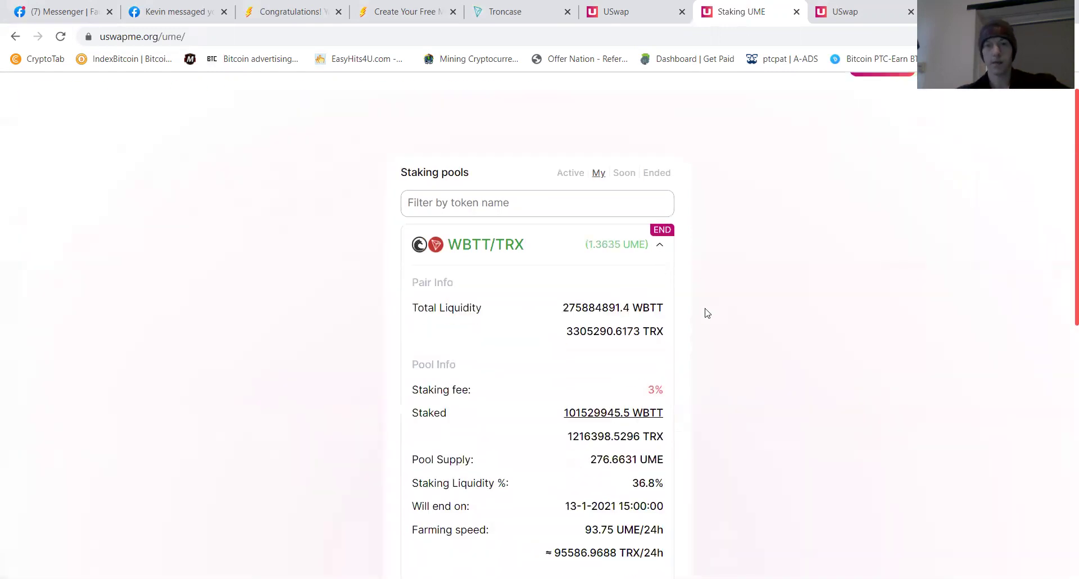
pyautogui.scroll(-4, 707, 313)
pyautogui.scroll(-3, 707, 313)
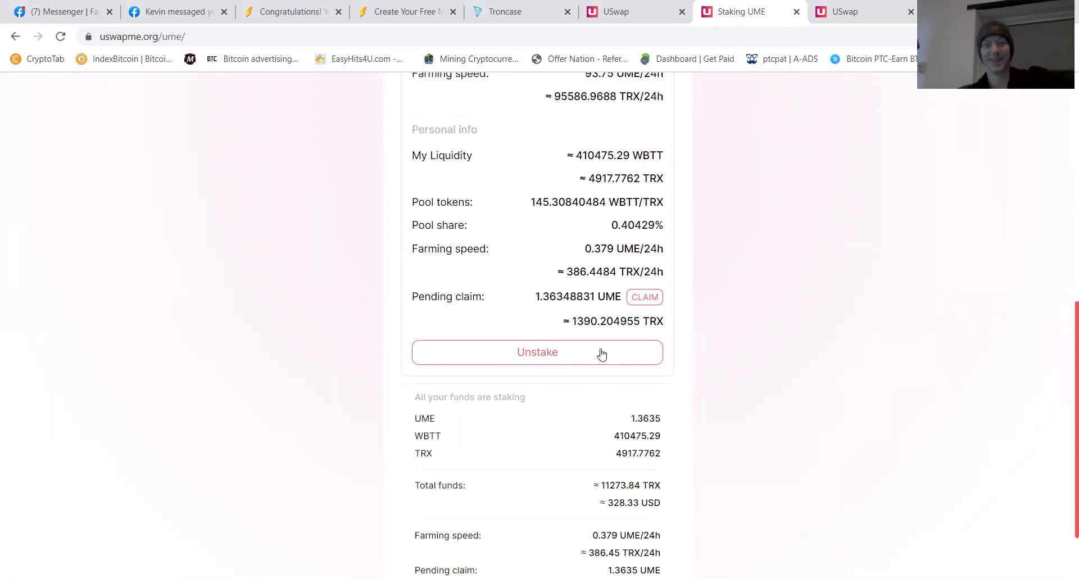
pyautogui.click(569, 360)
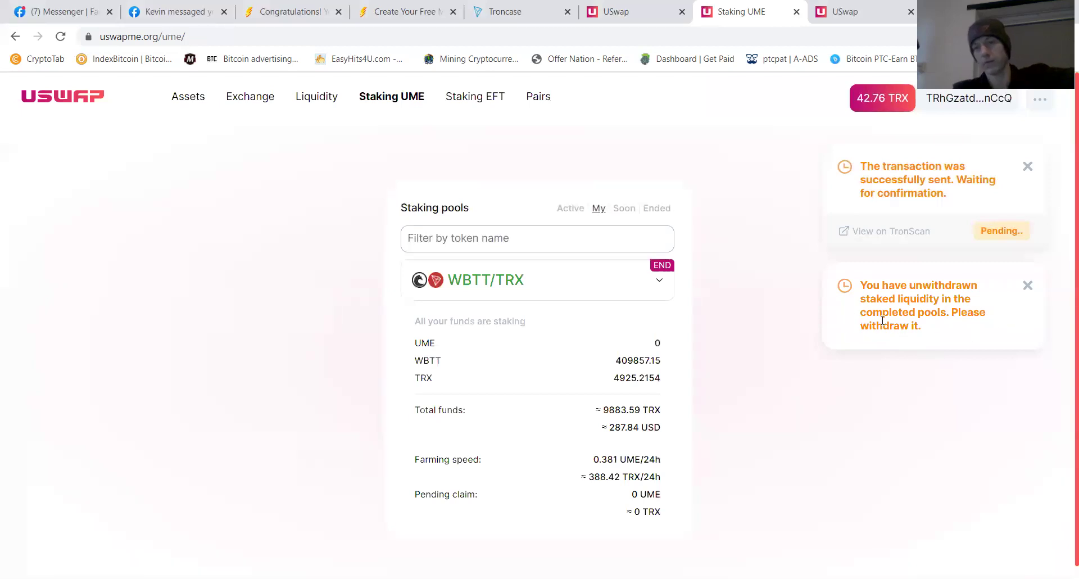
pyautogui.click(663, 282)
pyautogui.scroll(-3, 578, 313)
pyautogui.scroll(-3, 576, 329)
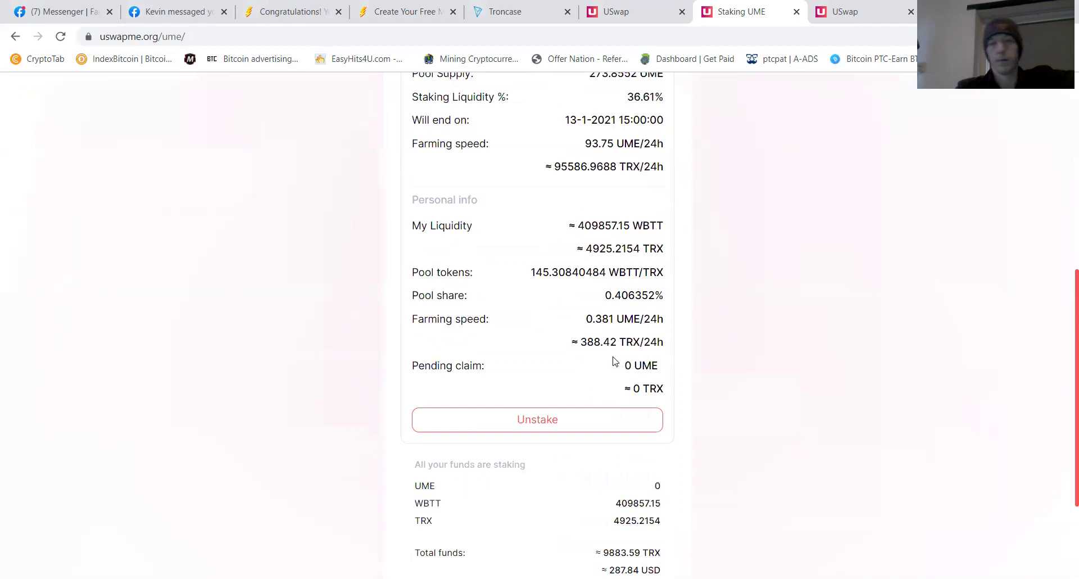
# Step: Claim and unstake the full 145.30840484 WBTT/TRX pool tokens, then return to the pools list
pyautogui.click(560, 420)
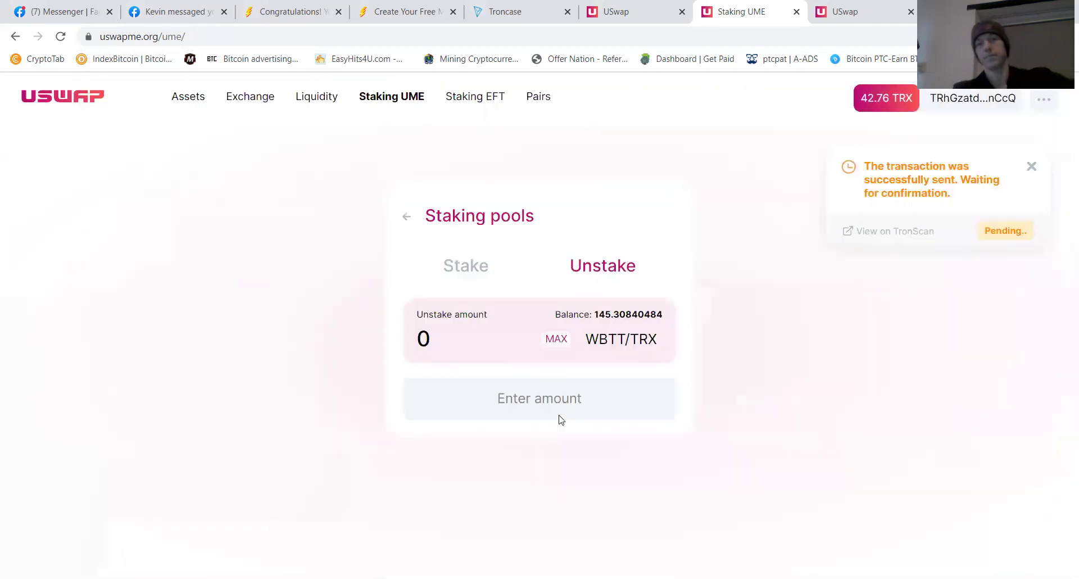
pyautogui.click(564, 341)
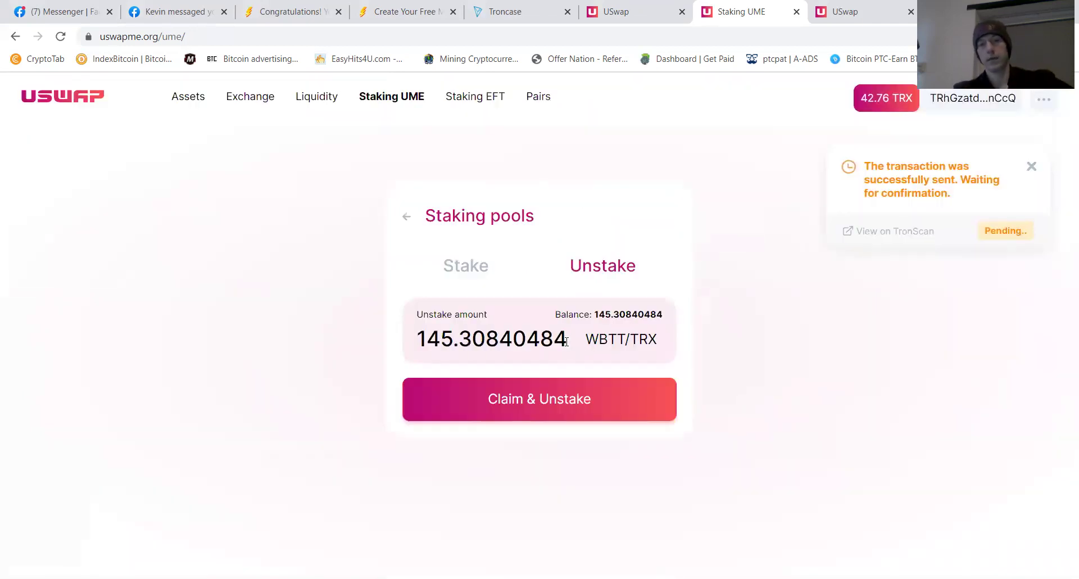
pyautogui.click(546, 399)
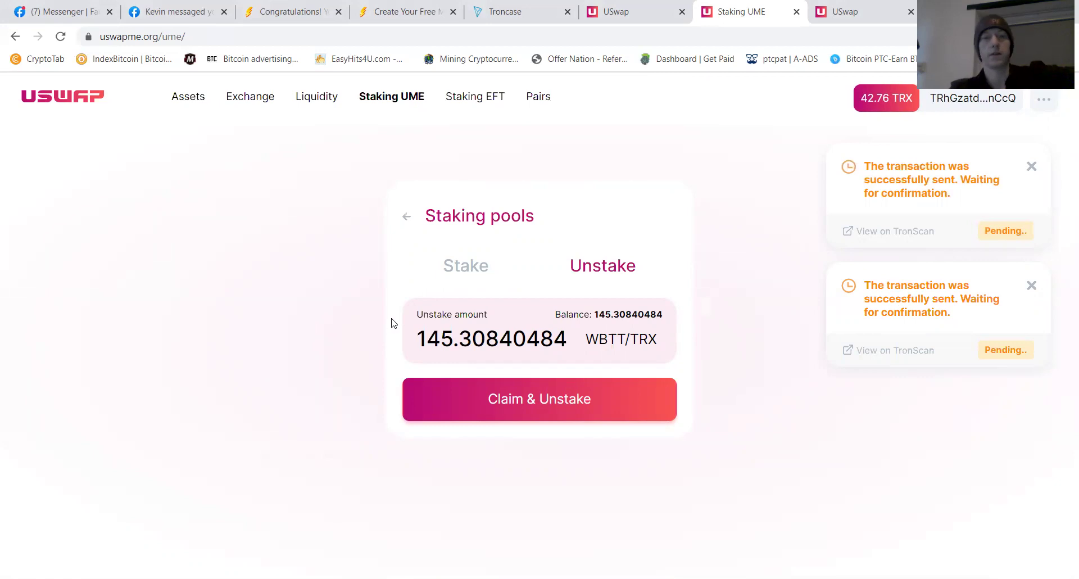
pyautogui.click(410, 136)
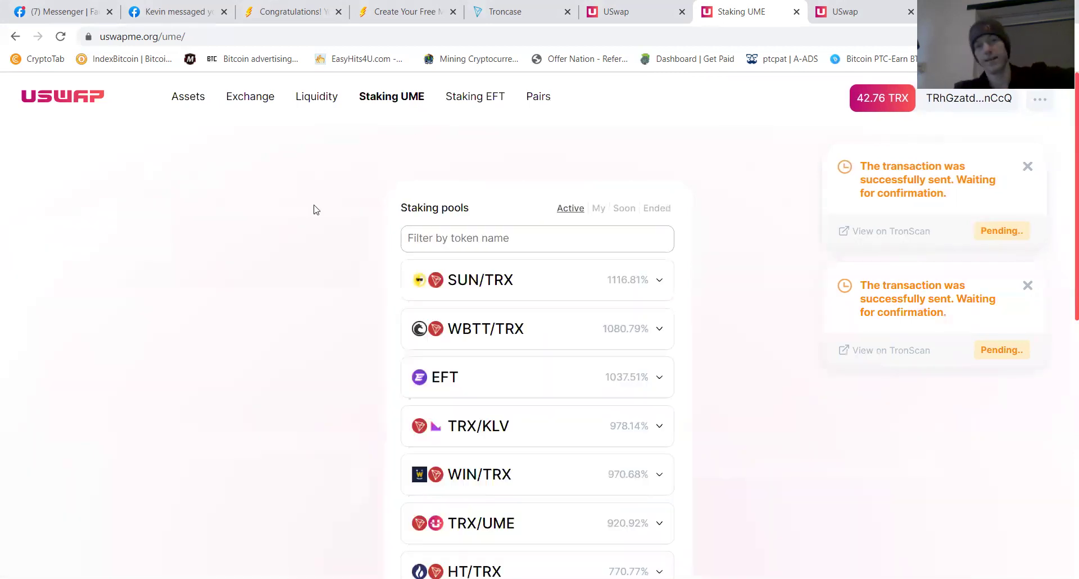
# Step: Remove 100% of the WBTT/TRX liquidity position under Your Liquidity
pyautogui.click(307, 97)
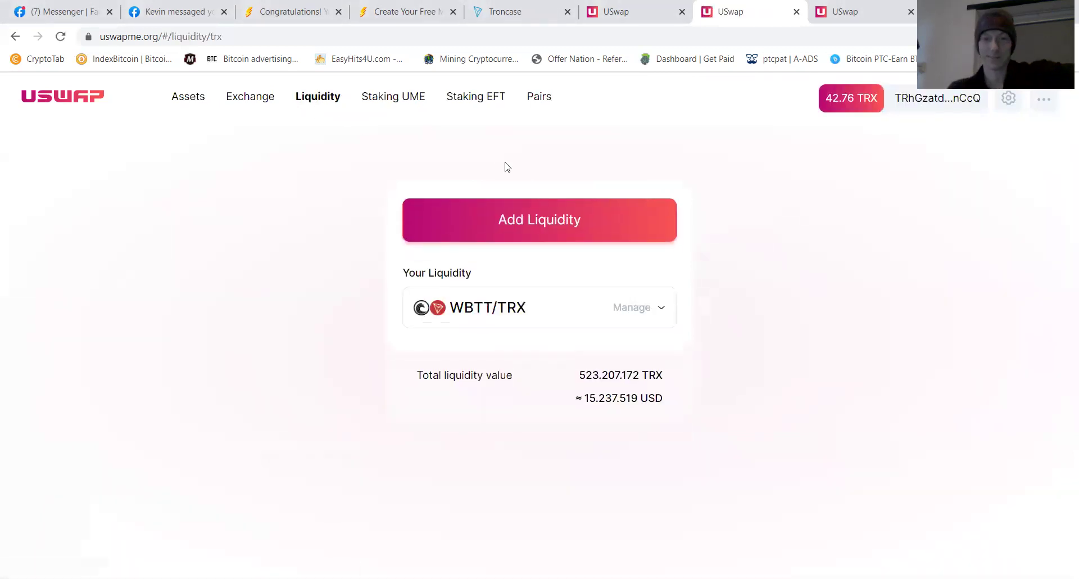
pyautogui.click(646, 304)
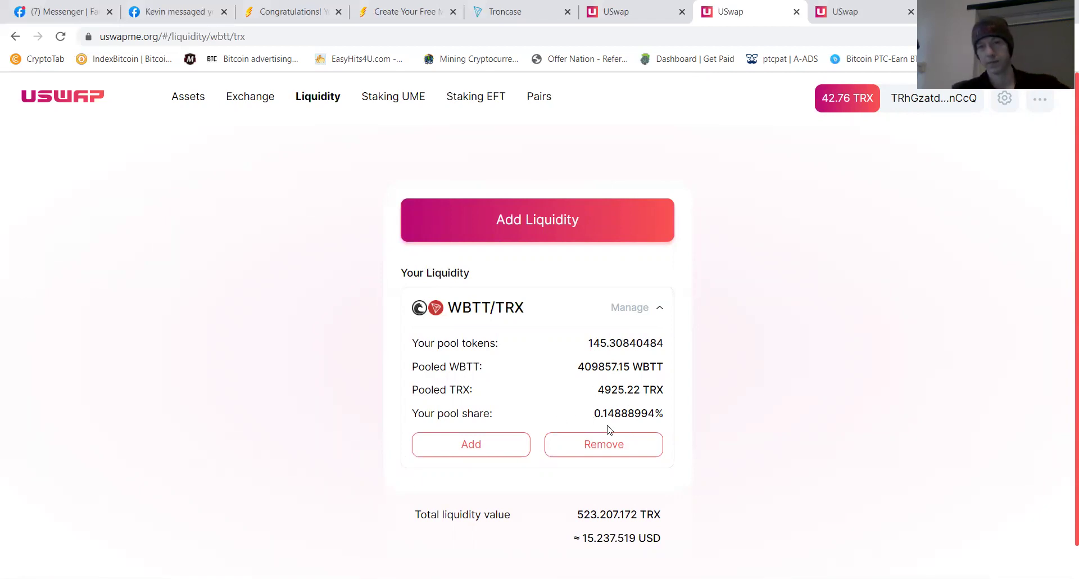
pyautogui.click(581, 448)
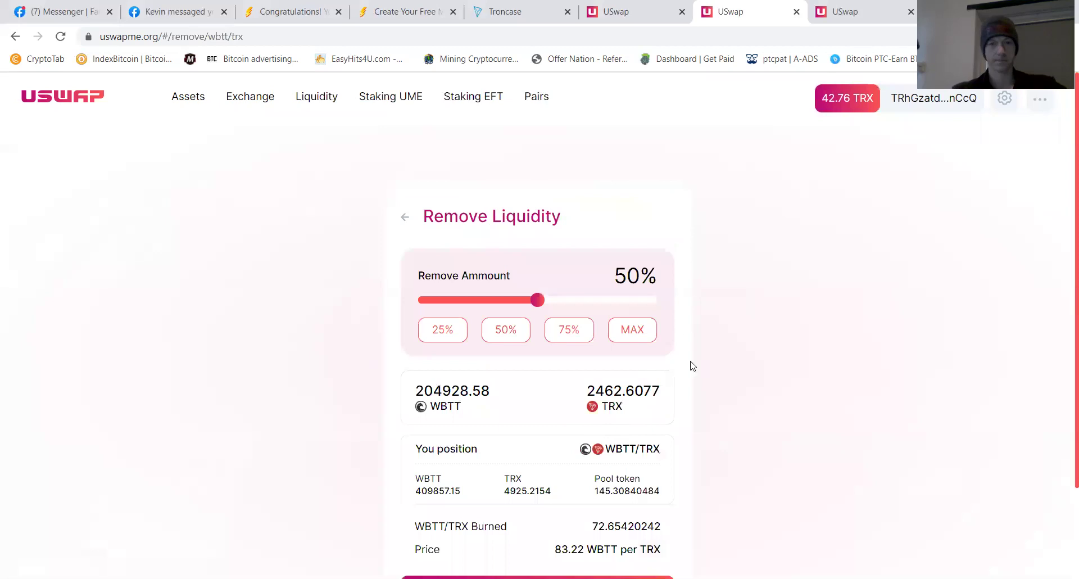
pyautogui.click(642, 341)
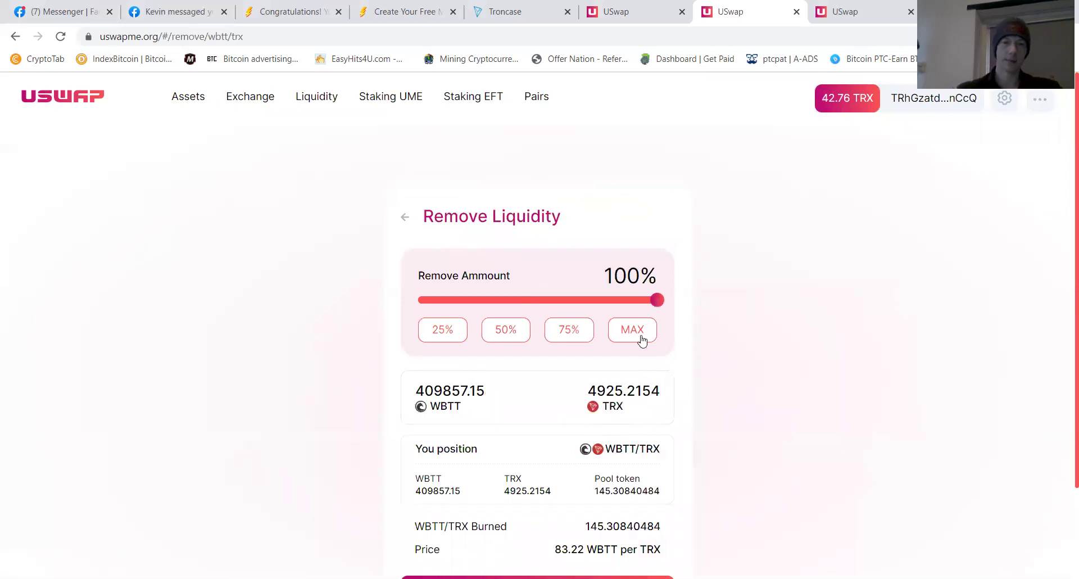
pyautogui.scroll(-2, 642, 341)
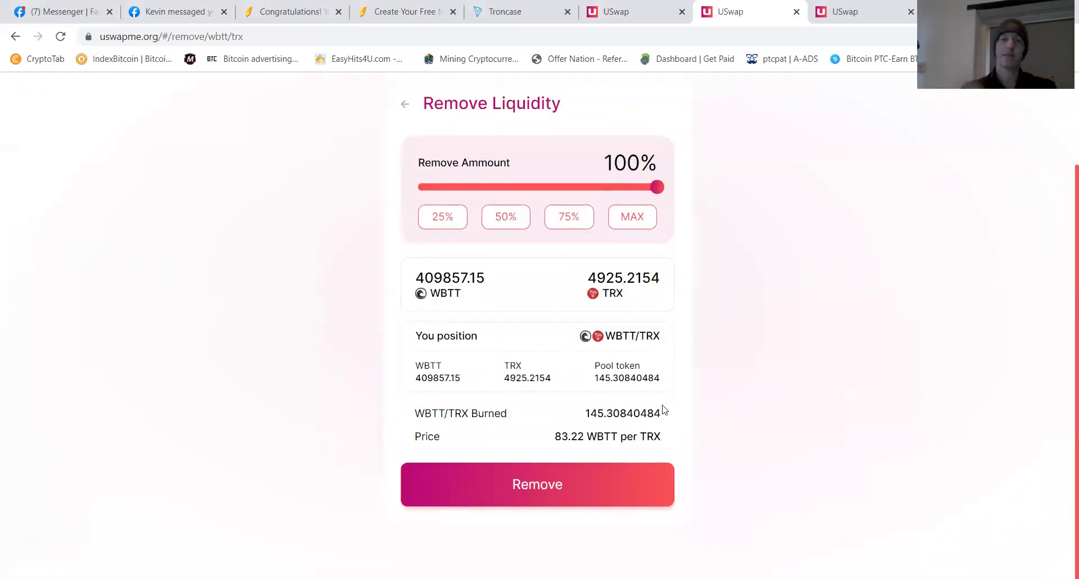
pyautogui.click(566, 485)
pyautogui.click(634, 354)
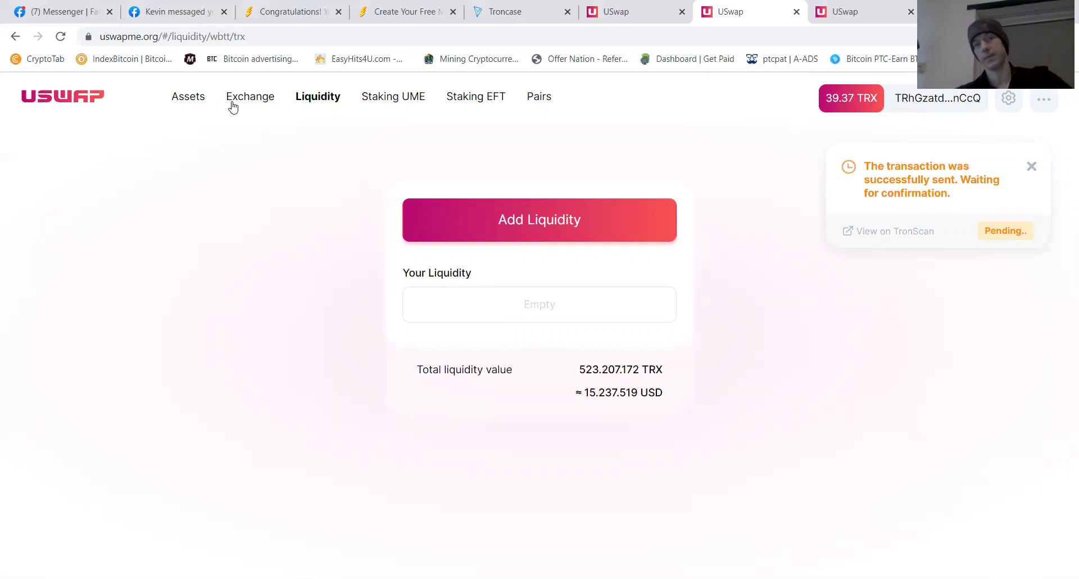
# Step: Review the Assets balances: about 409,857 WBTT, 33.93 TRX and 1.36 UME
pyautogui.click(198, 101)
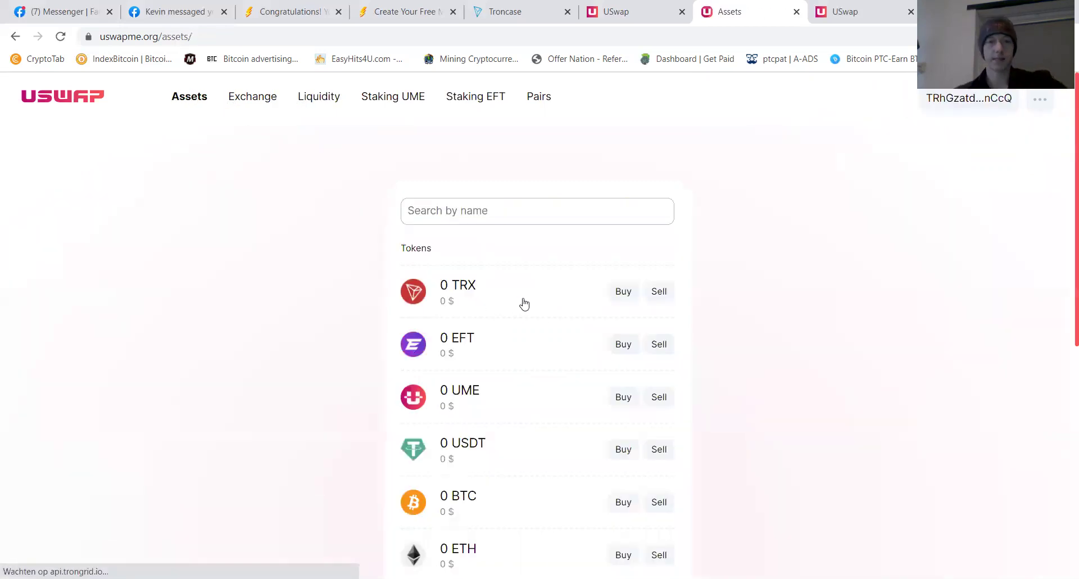
pyautogui.scroll(-1, 562, 371)
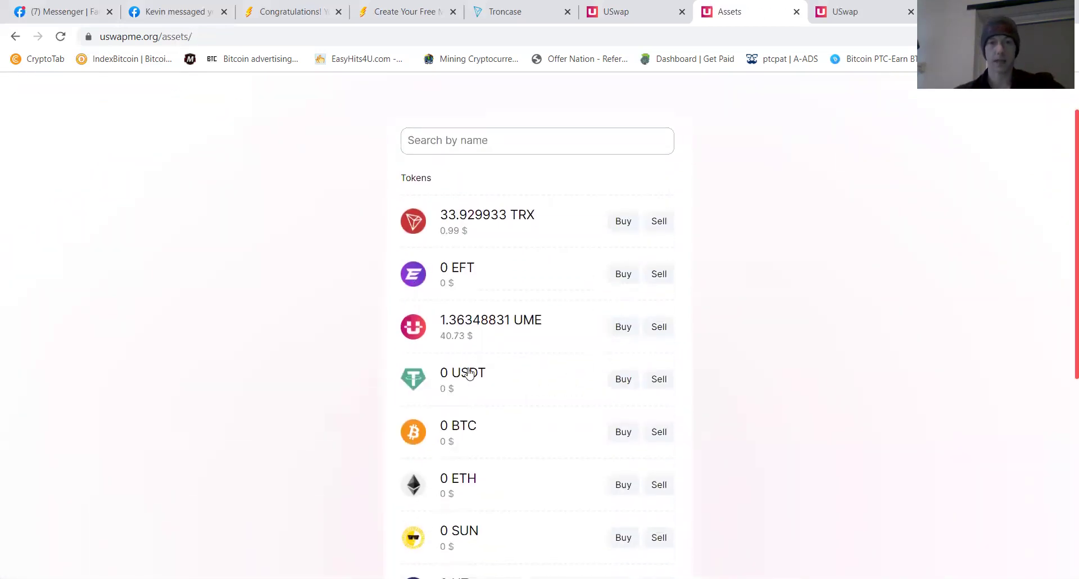
pyautogui.scroll(-1, 501, 360)
pyautogui.scroll(-5, 500, 360)
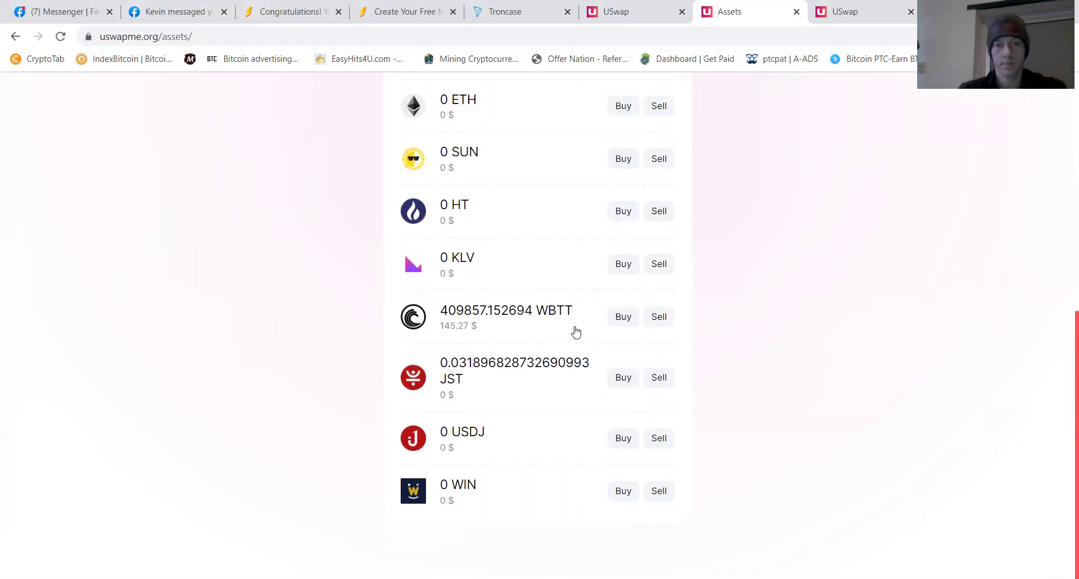
pyautogui.scroll(8, 576, 330)
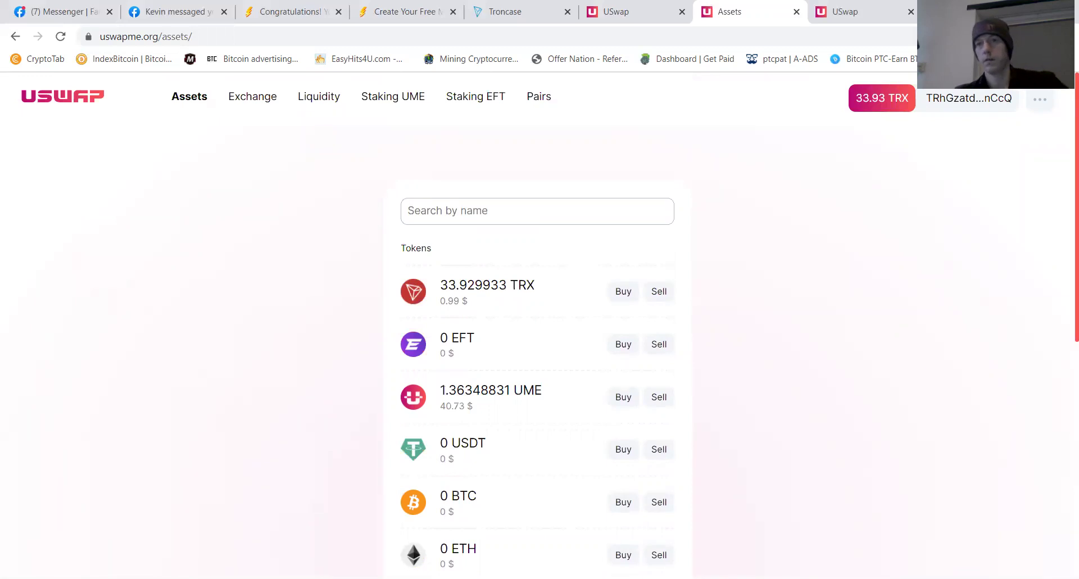
# Step: Refresh the TronLink balance to 4950.557892 TRX and close the wallet popup
pyautogui.click(953, 36)
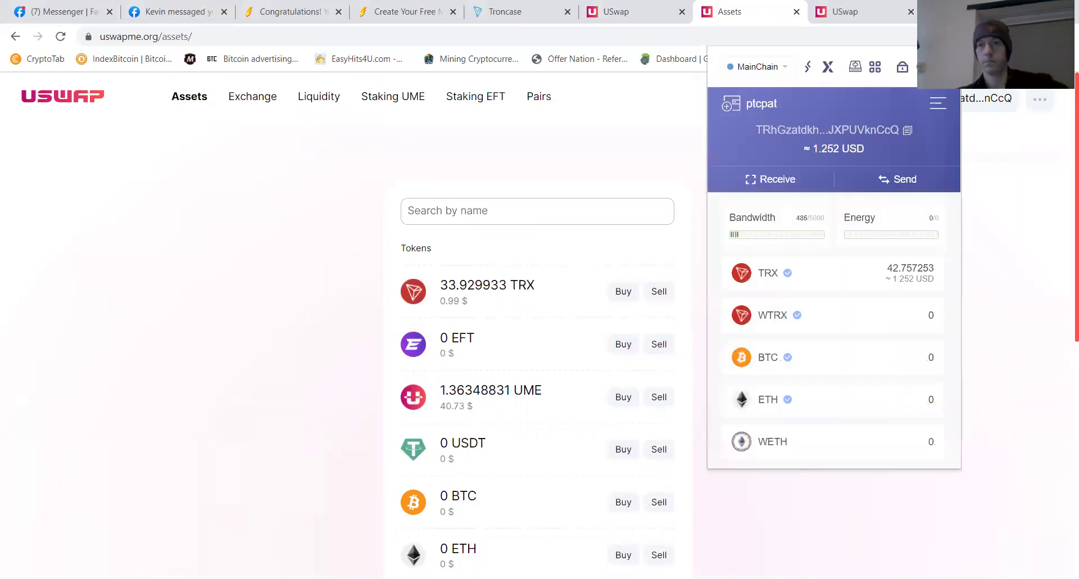
pyautogui.click(920, 67)
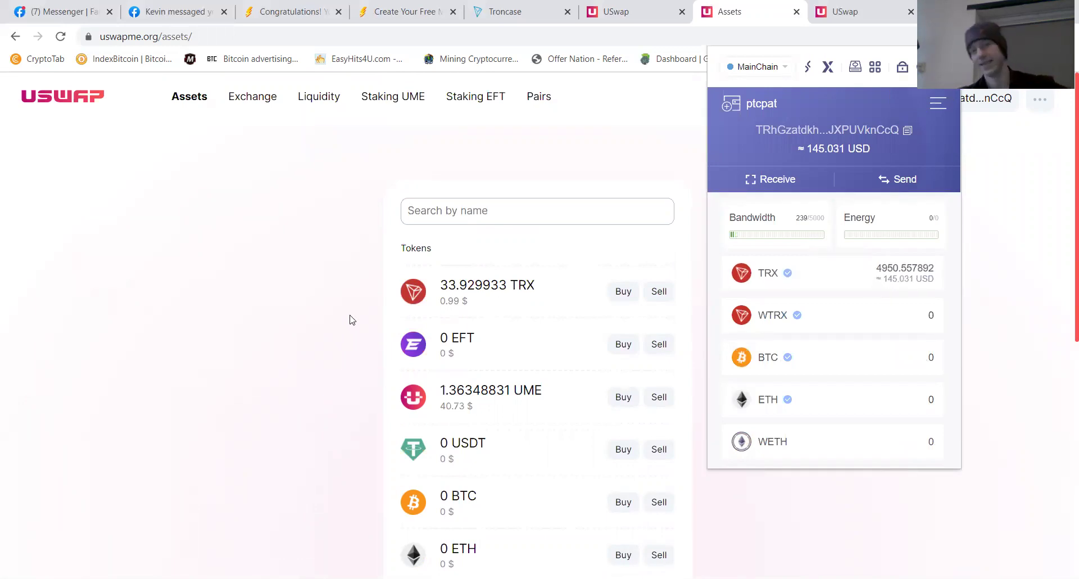
pyautogui.click(351, 318)
pyautogui.scroll(-4, 590, 263)
pyautogui.scroll(-4, 592, 264)
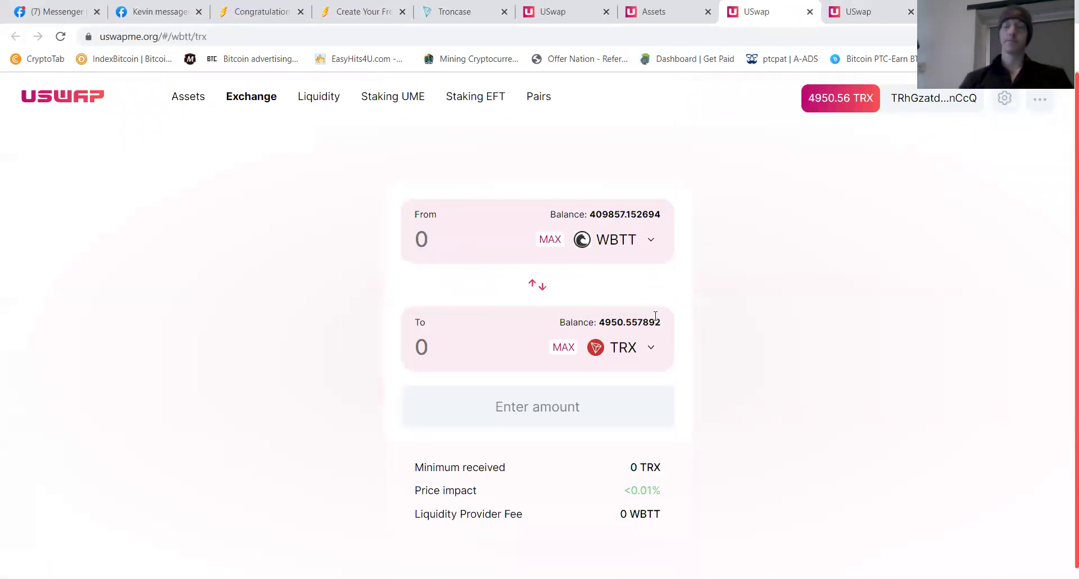
# Step: Swap the entire 409,857.152694 WBTT balance to TRX
pyautogui.click(564, 349)
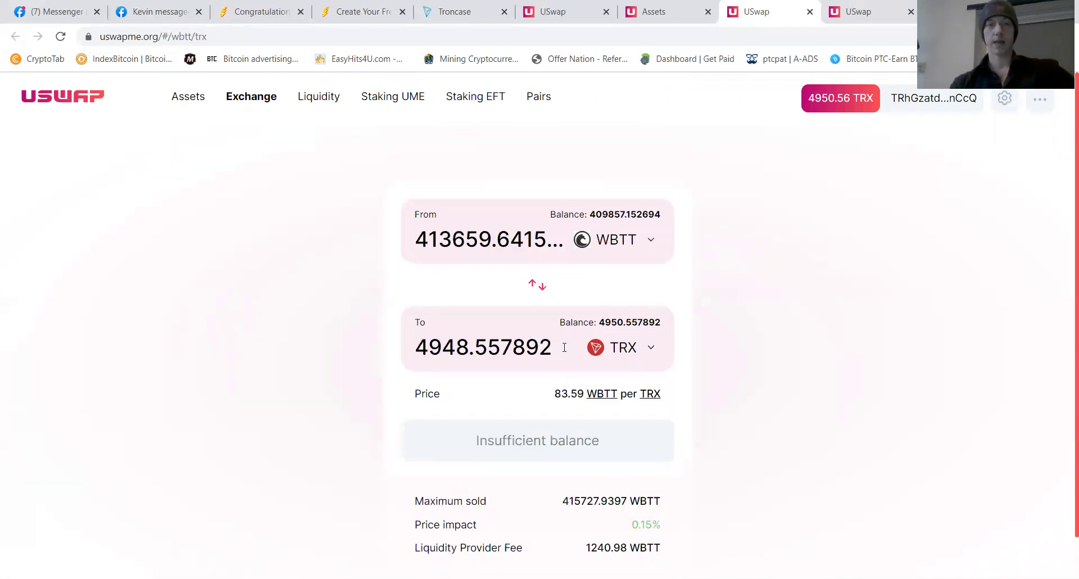
pyautogui.doubleClick(535, 245)
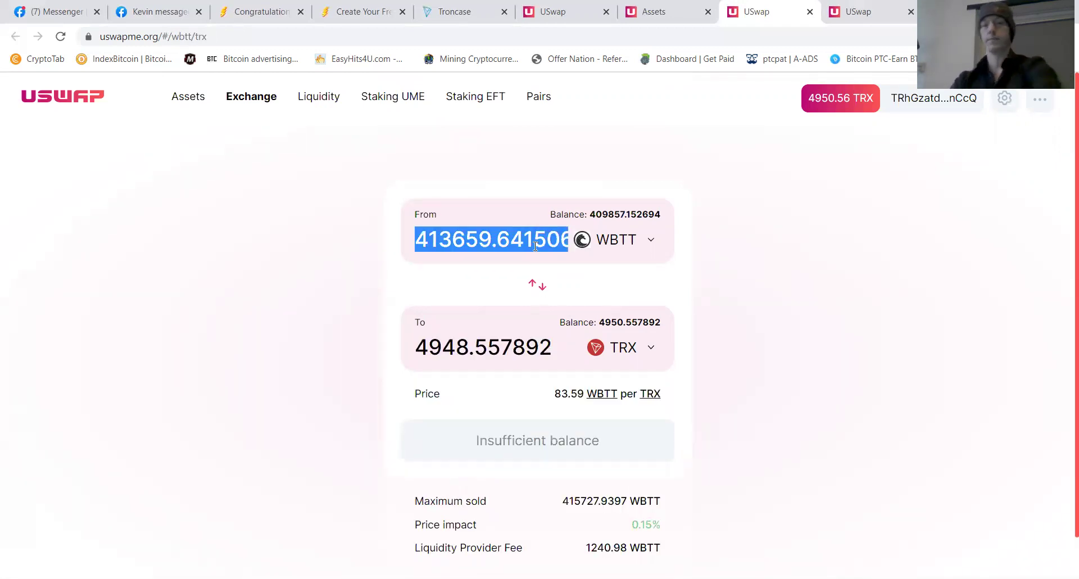
pyautogui.press('BackSpace')
pyautogui.click(551, 240)
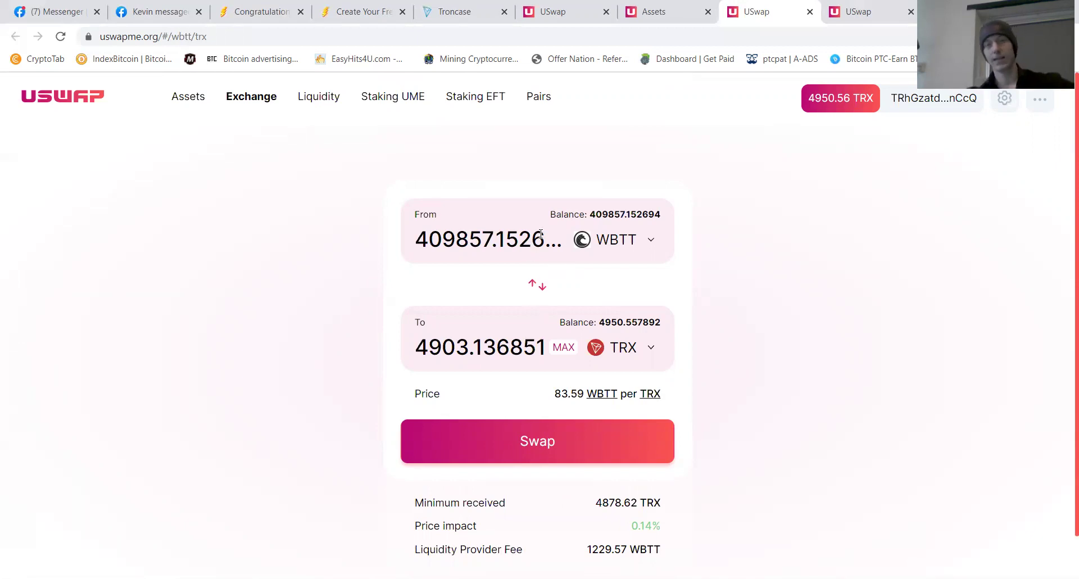
pyautogui.click(519, 443)
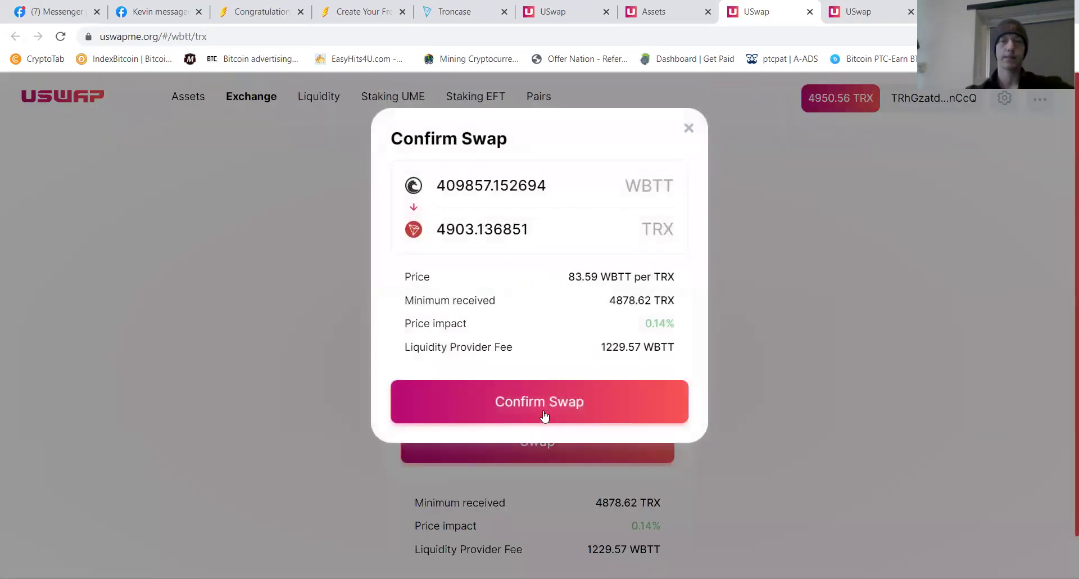
pyautogui.click(554, 403)
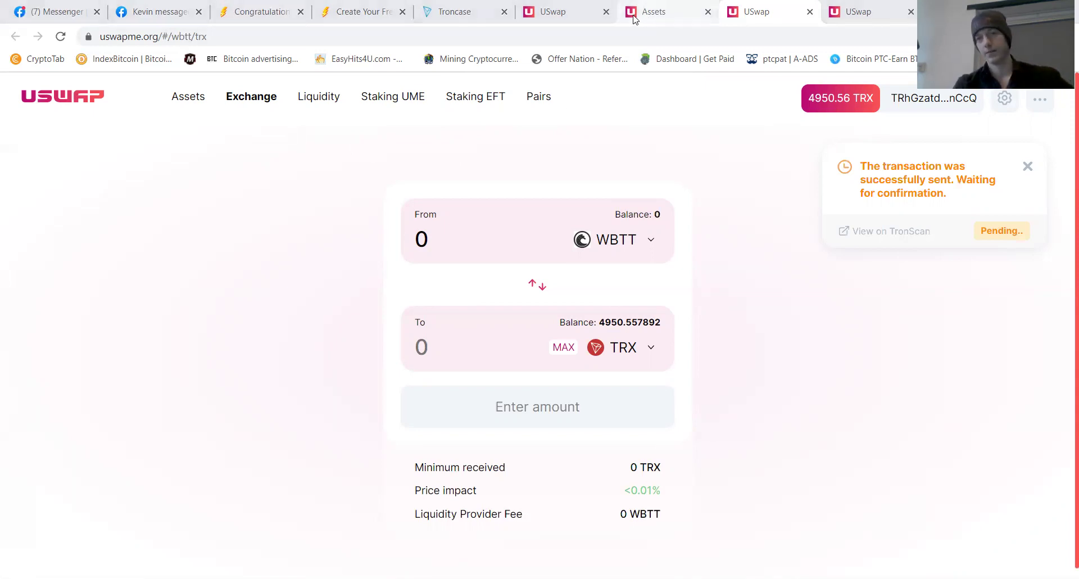
# Step: Swap the full 1.36348831 UME balance to TRX instead of USDT
pyautogui.click(557, 17)
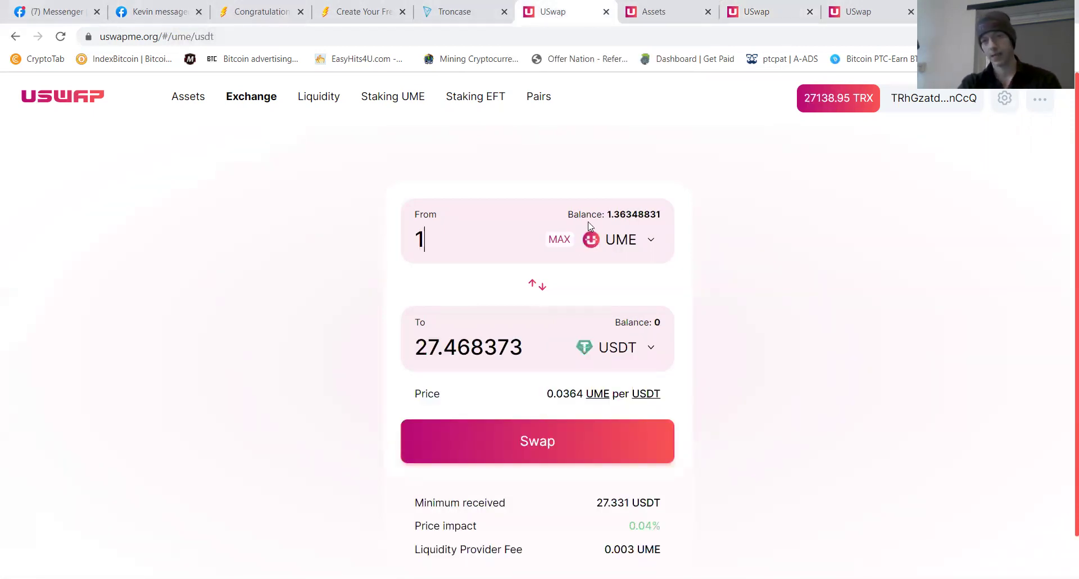
pyautogui.click(563, 241)
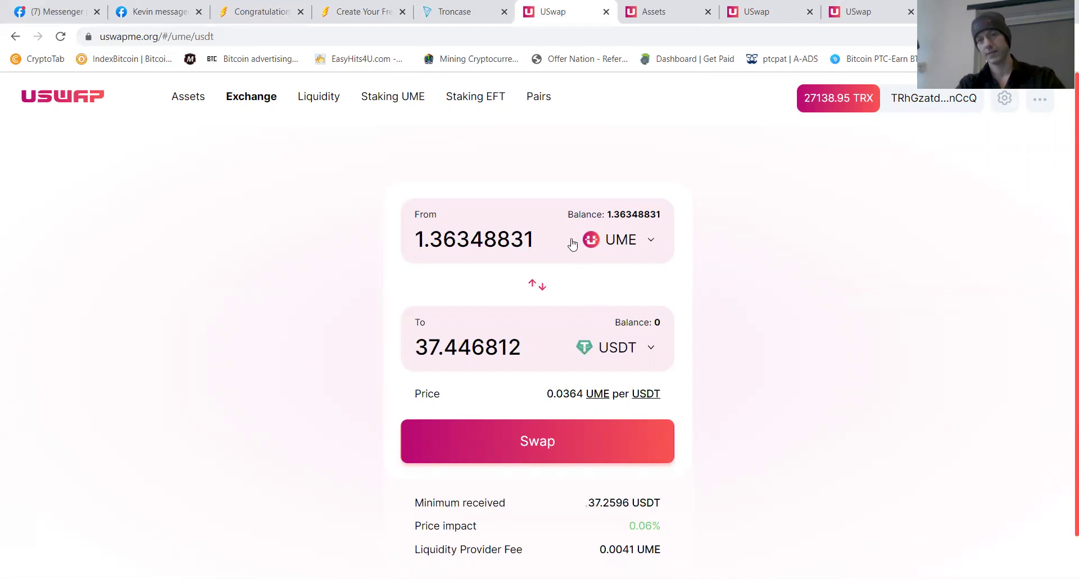
pyautogui.doubleClick(436, 241)
pyautogui.write('1')
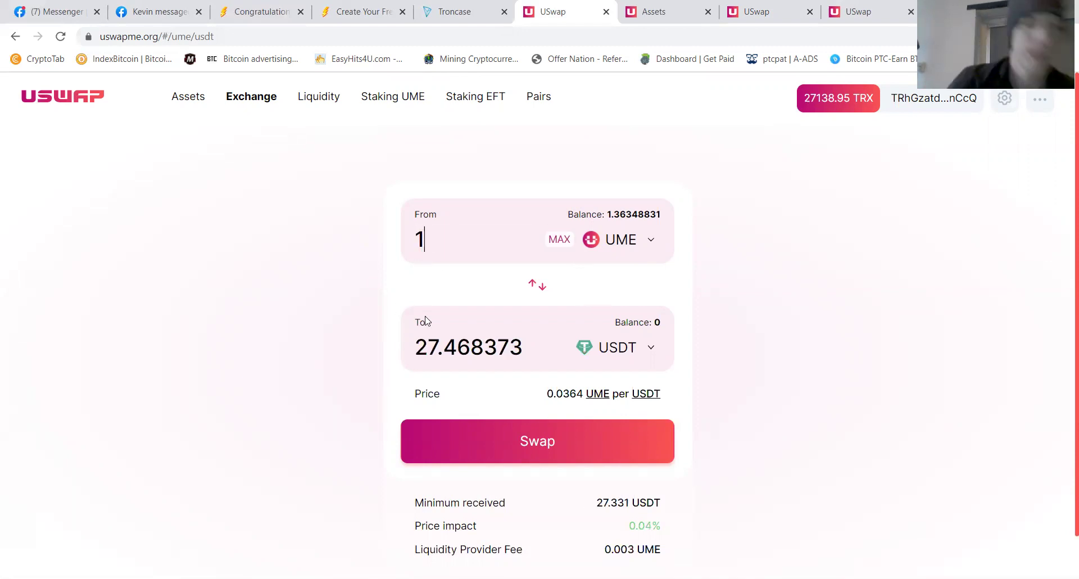
pyautogui.click(620, 359)
pyautogui.click(419, 250)
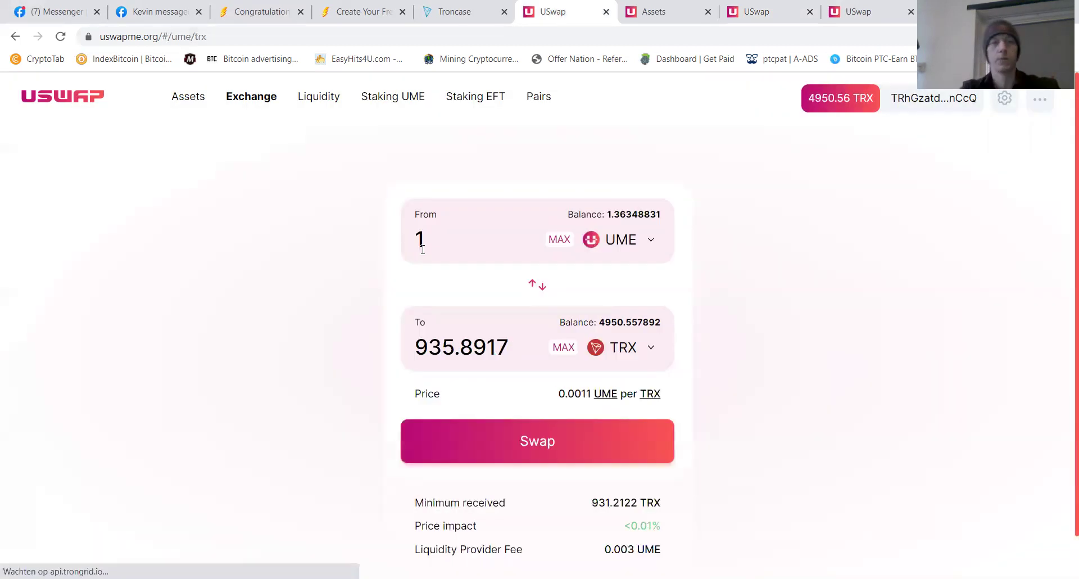
pyautogui.click(561, 244)
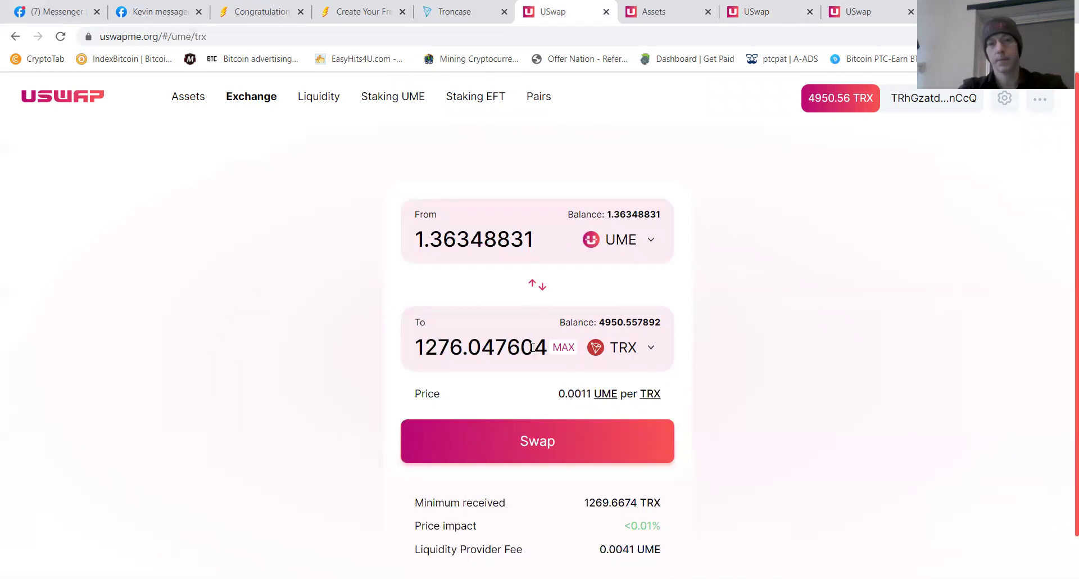
pyautogui.click(549, 444)
pyautogui.click(550, 402)
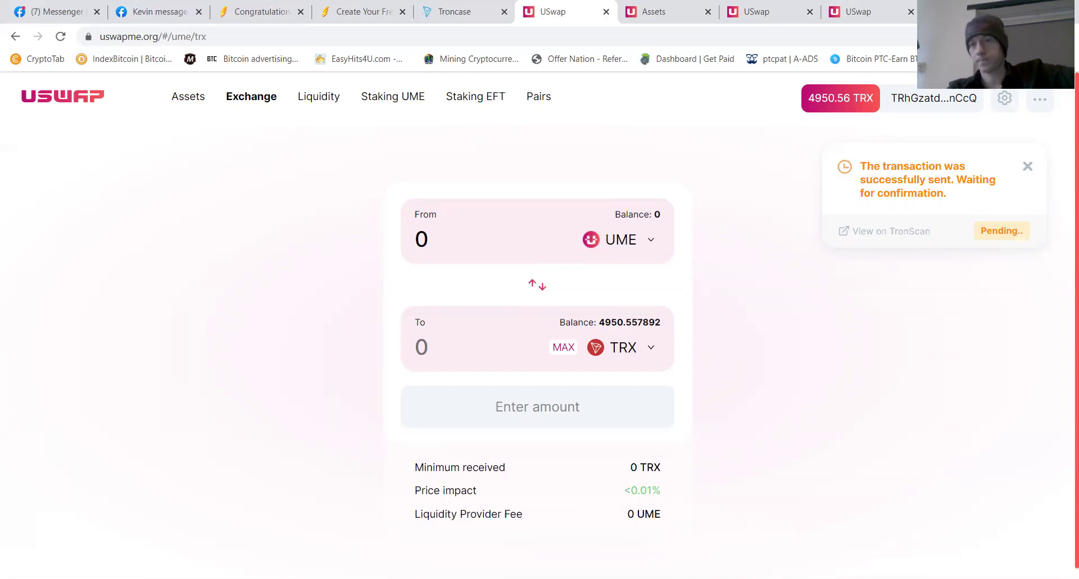
pyautogui.click(950, 36)
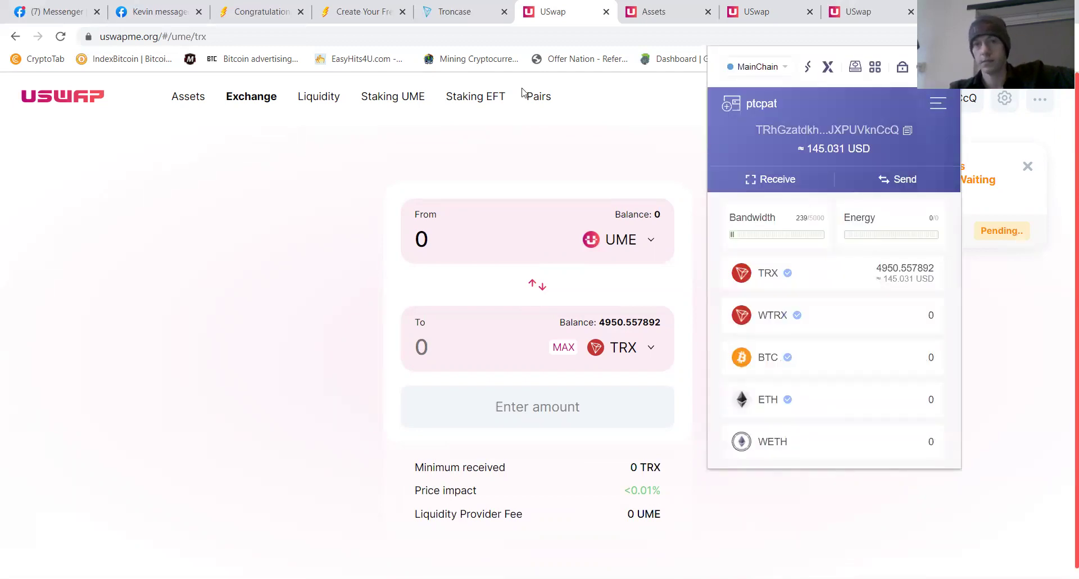
# Step: Refresh TronLink to show 11,151.845552 TRX (about 326.70 USD) and check the account list
pyautogui.click(903, 67)
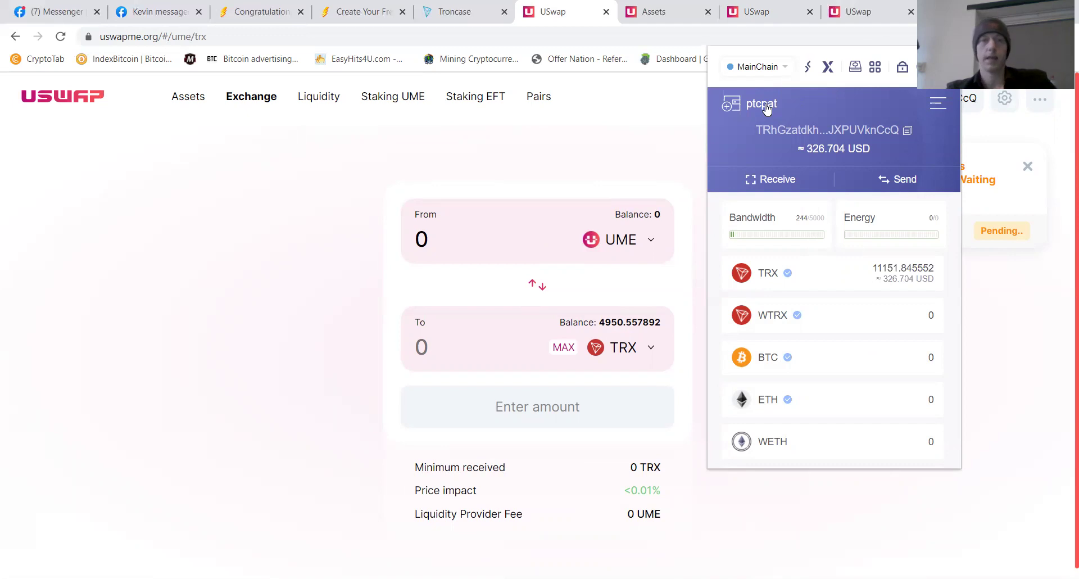
pyautogui.click(767, 109)
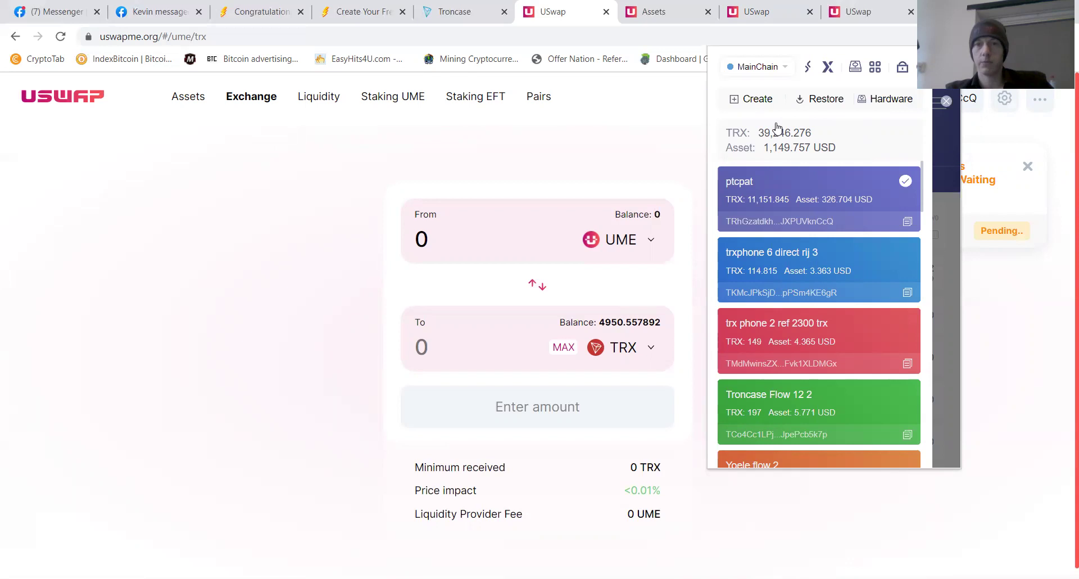
pyautogui.click(950, 137)
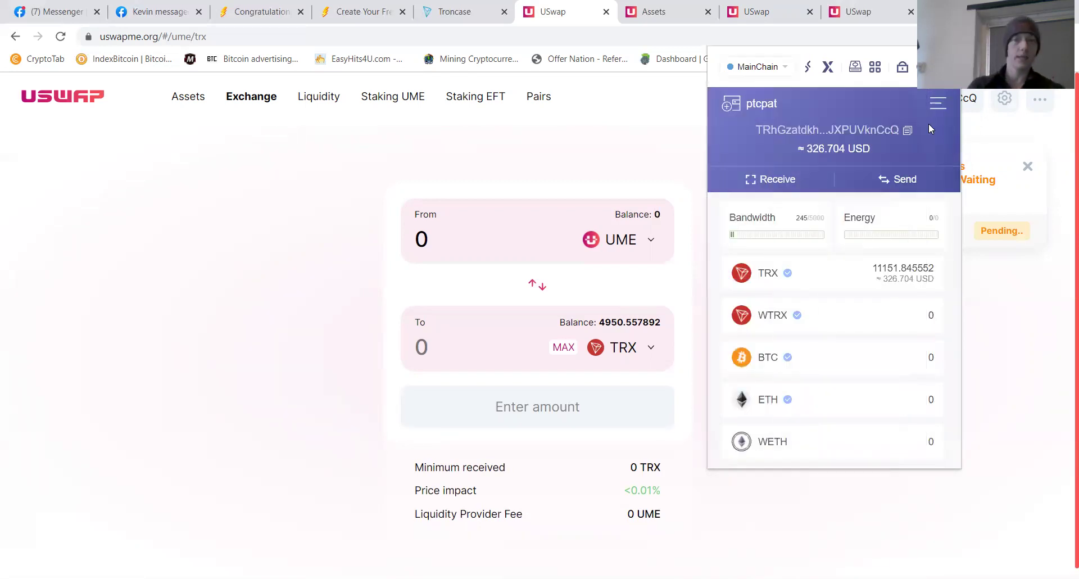